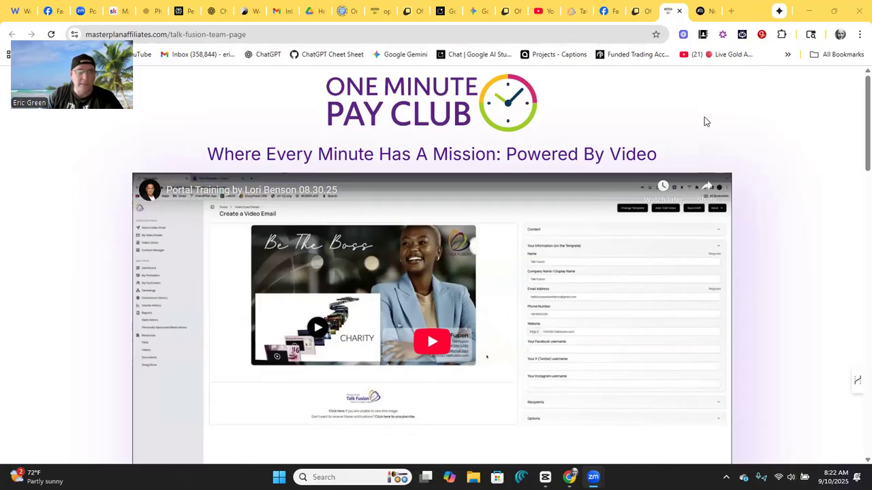
- Copy the team page's text from the heading "Where Every Minute Has A Mission" through the line "one minute at a time."
scroll(731, 123, "down", 1)
scroll(731, 124, "up", 1)
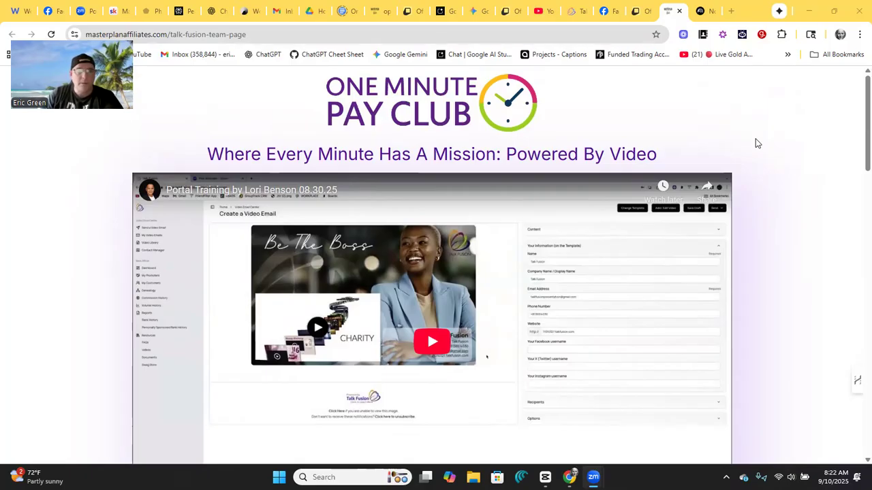
scroll(781, 178, "down", 20)
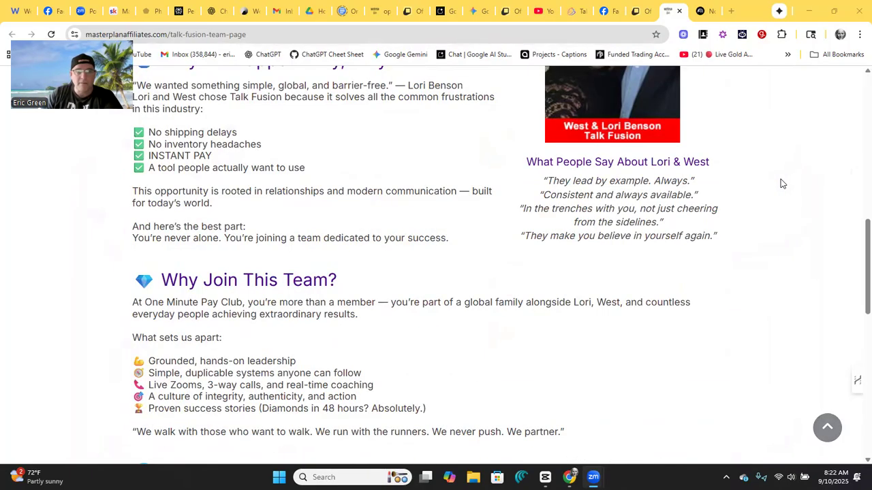
scroll(781, 191, "up", 20)
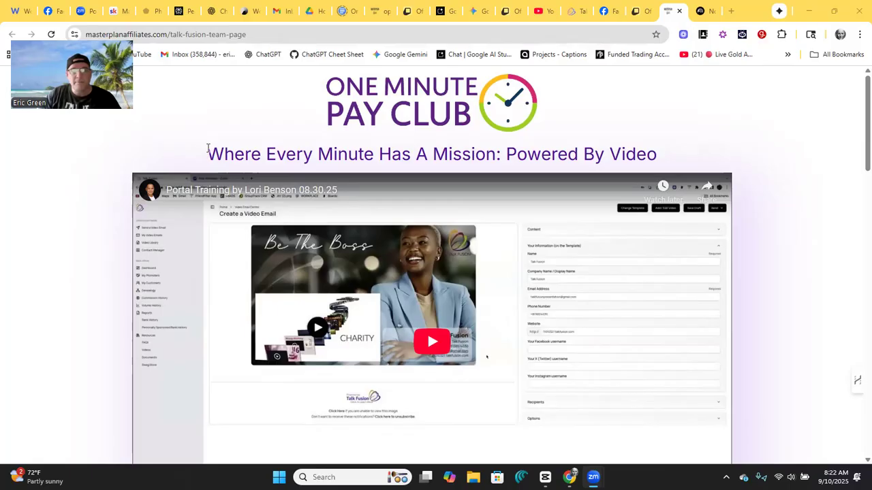
left_click_drag(209, 151, 249, 324)
scroll(249, 324, "down", 15)
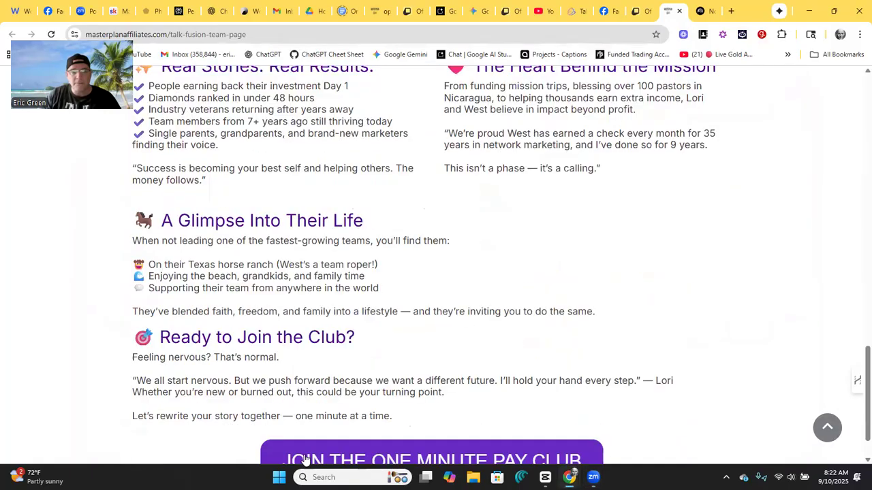
left_click(432, 389, "shift")
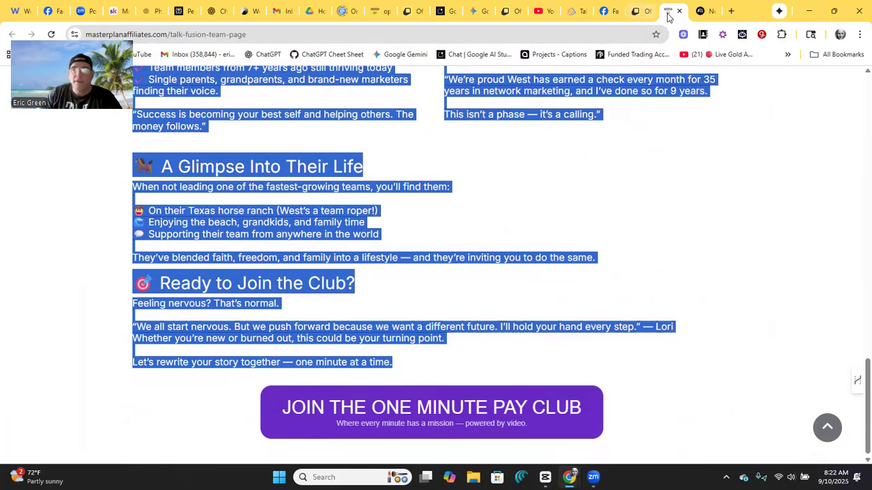
- Switch to NotebookLM, create a new notebook and insert the copied page text as its pasted-text source
left_click(702, 11)
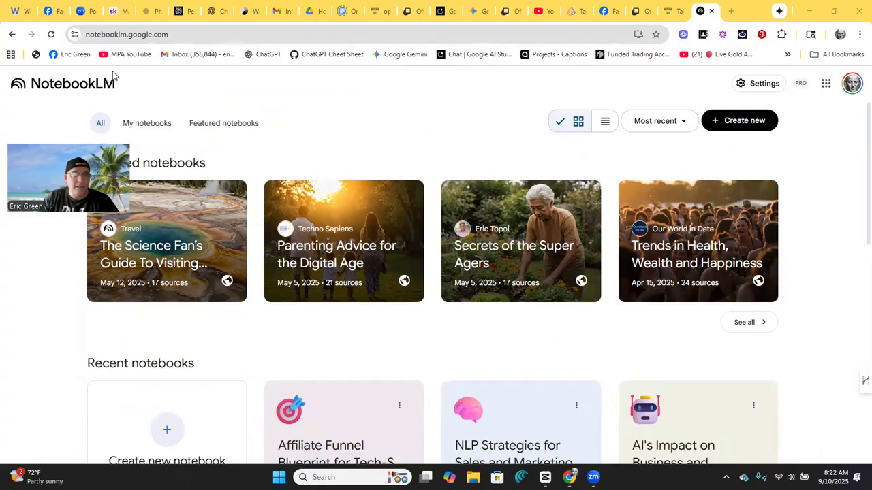
left_click(749, 127)
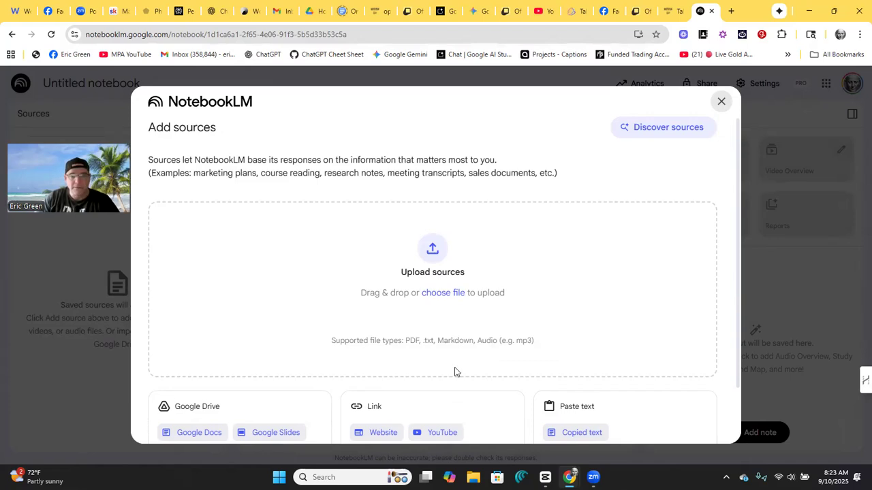
left_click(575, 433)
left_click(422, 243)
key("ctrl+v")
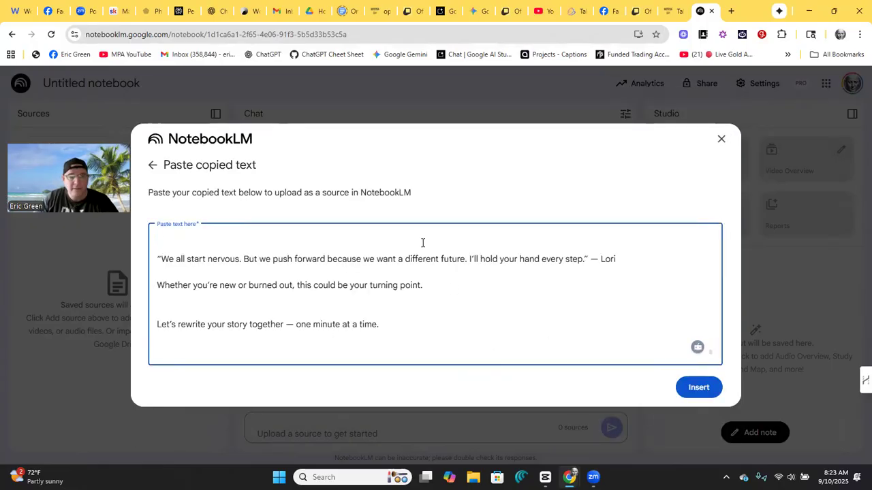
left_click(696, 390)
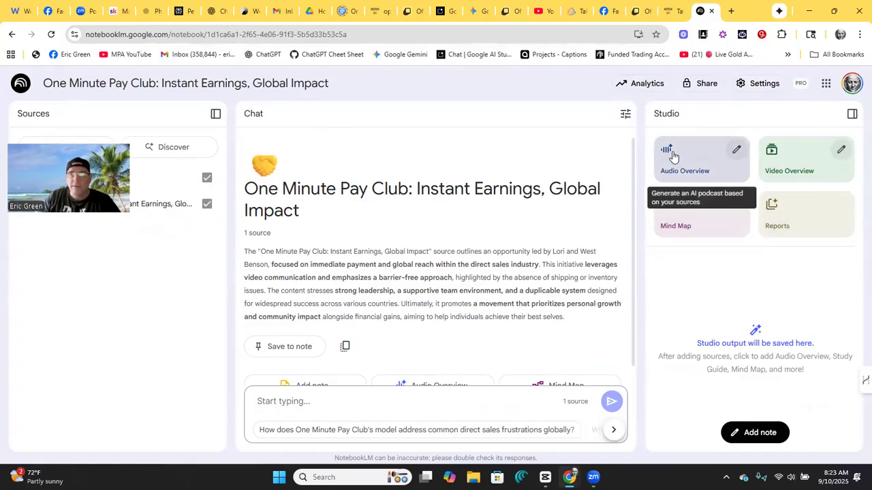
- Generate an Audio Overview of the source in the Brief format, with English as the language
left_click(736, 151)
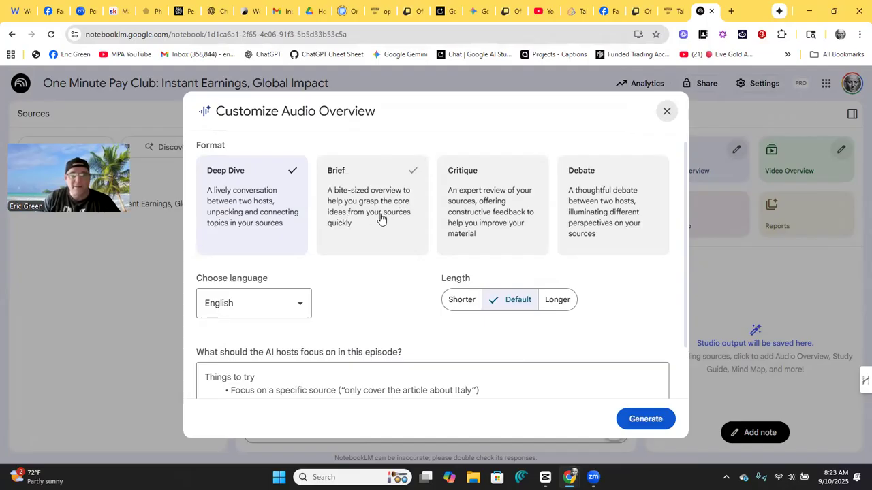
left_click(396, 180)
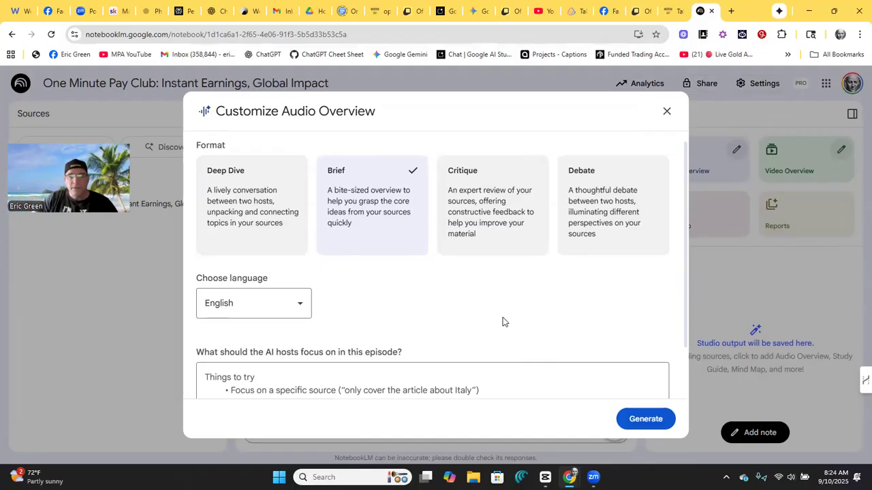
left_click(633, 418)
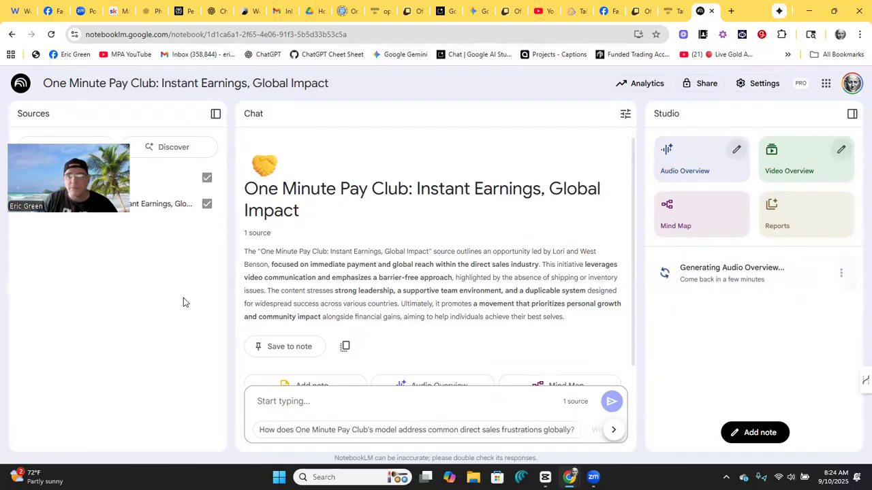
- Generate a mind map from the notebook's source and open it
left_click(685, 219)
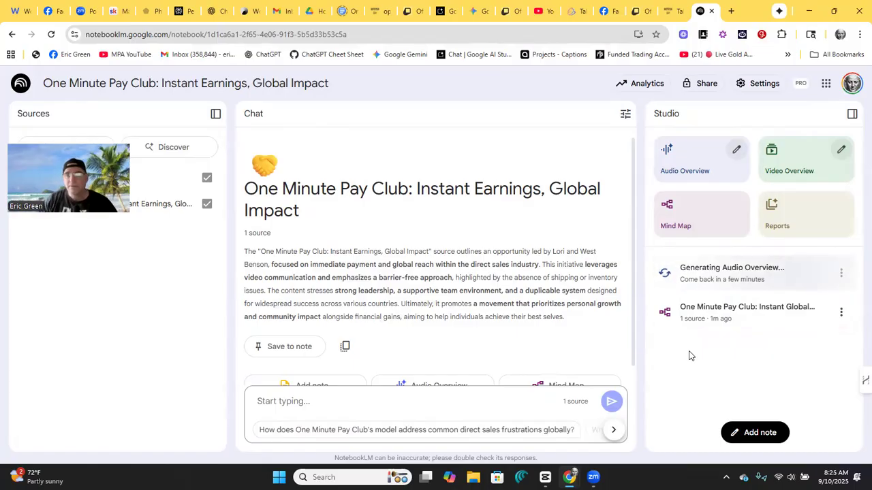
left_click(730, 310)
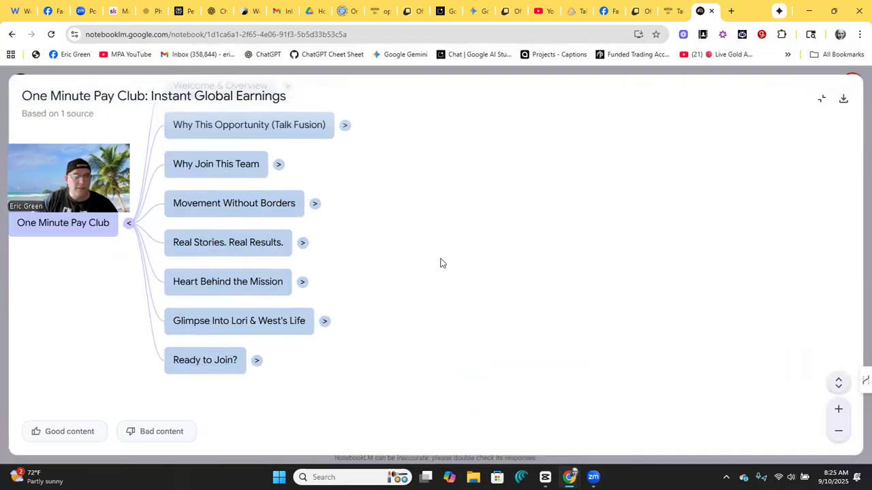
scroll(441, 263, "up", 1)
scroll(441, 263, "down", 1)
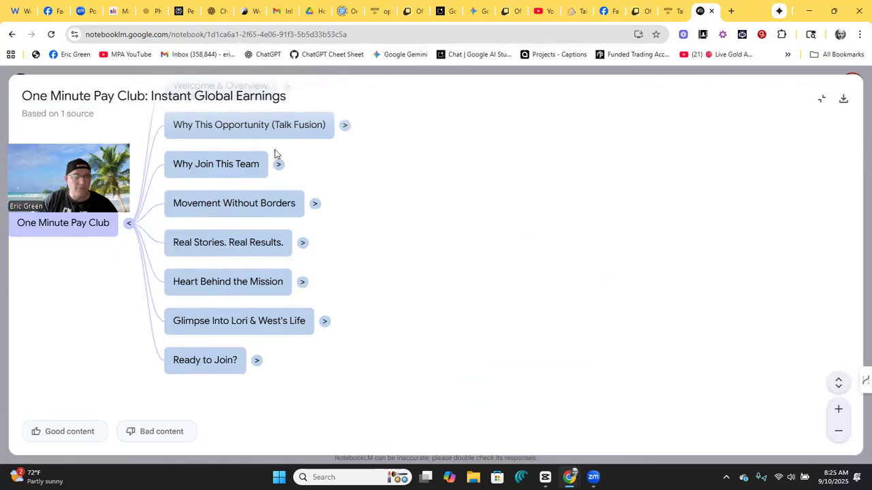
- Examine the mind map's Why This Opportunity, Why Join This Team and Real Stories branches, and close the map
left_click(344, 129)
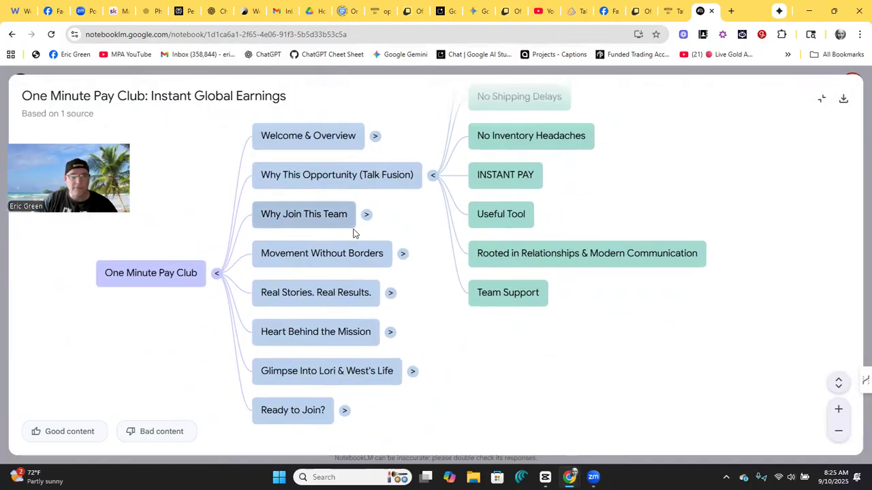
left_click(367, 216)
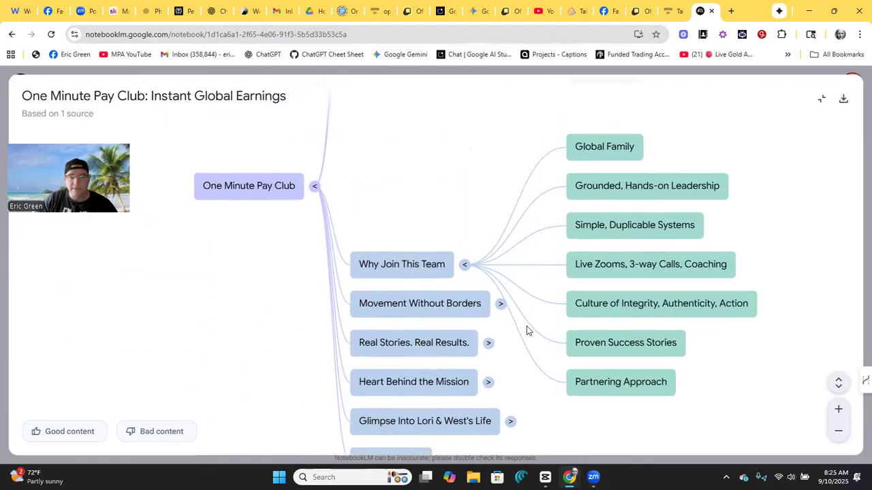
left_click(371, 188)
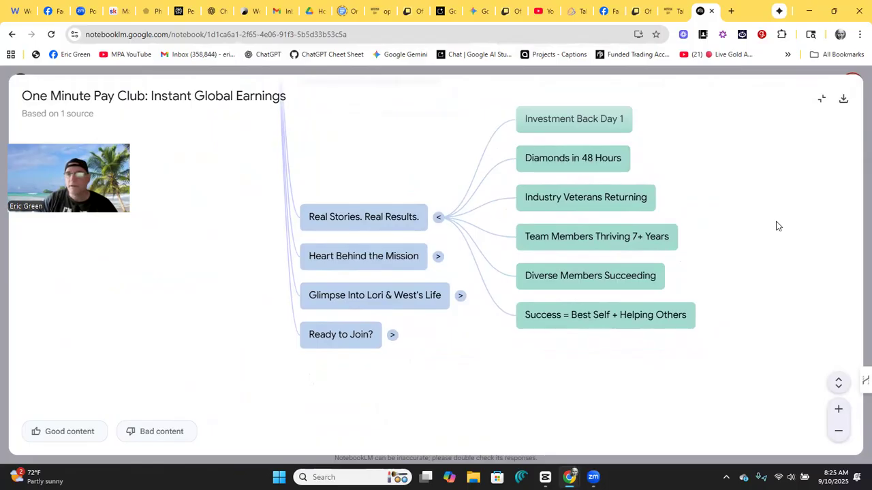
left_click(817, 100)
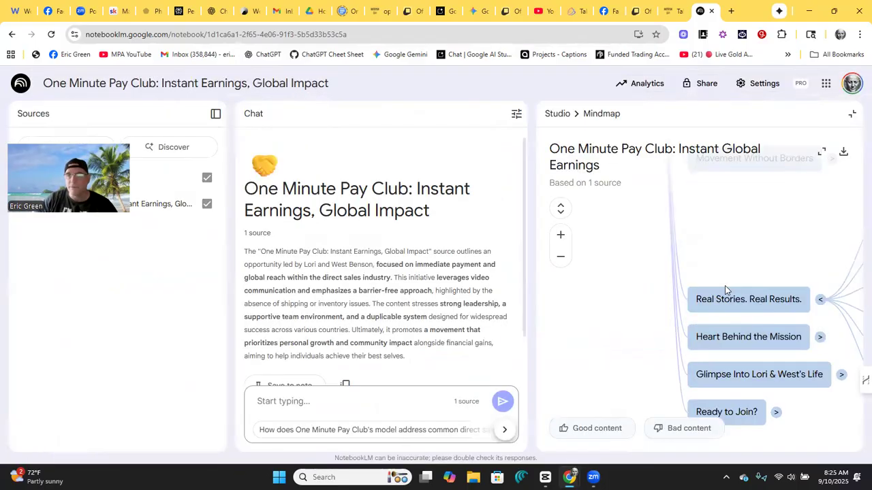
left_click(823, 151)
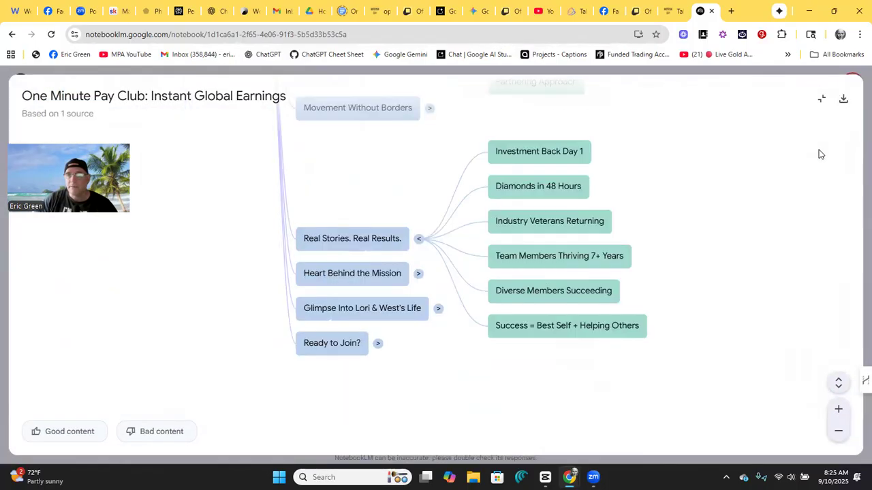
left_click(822, 100)
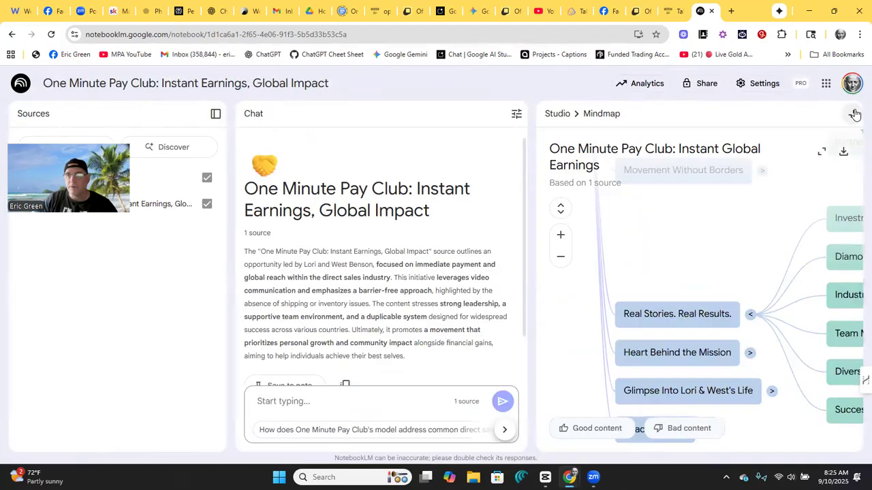
left_click(852, 114)
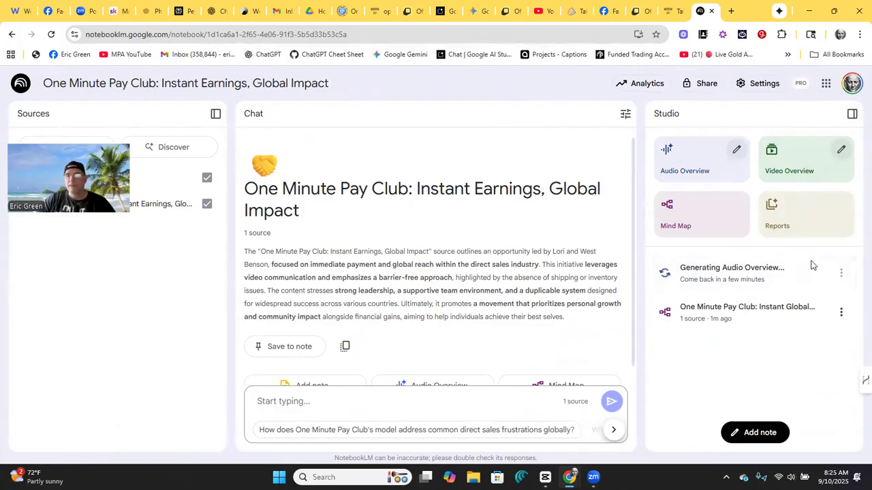
- Review the available report formats and the Blog Post format's language and description settings without generating a report
left_click(786, 224)
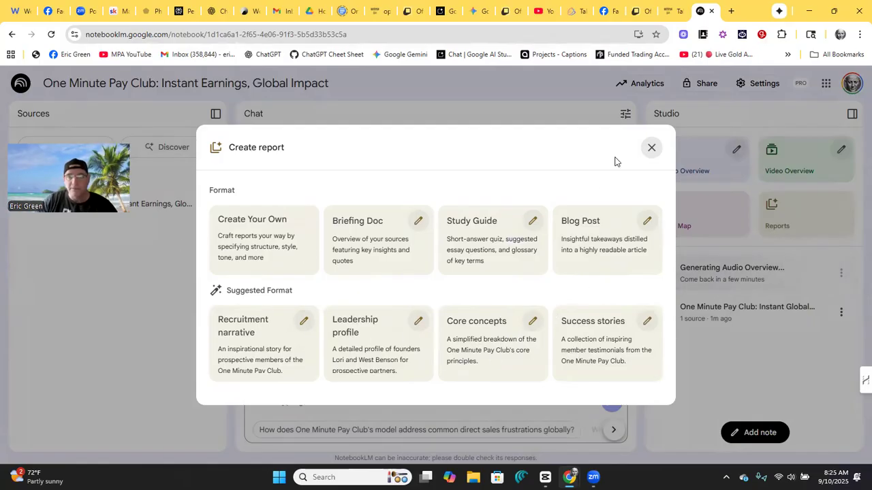
left_click(649, 150)
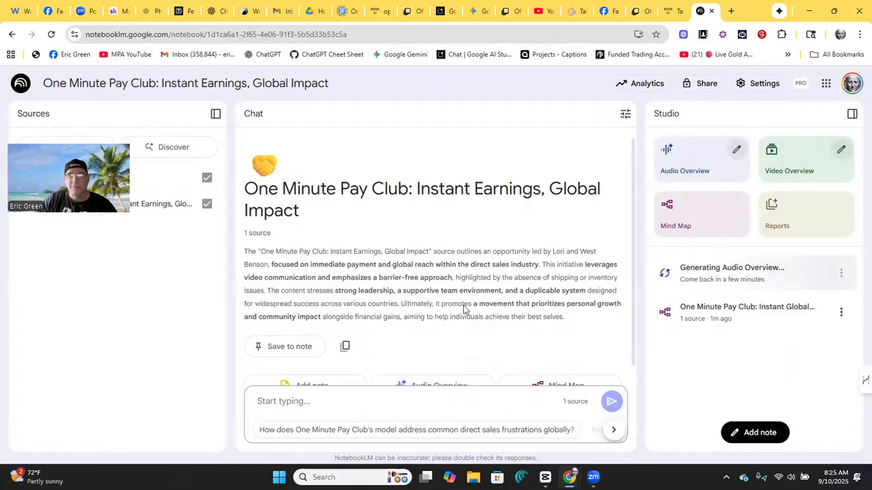
left_click(809, 218)
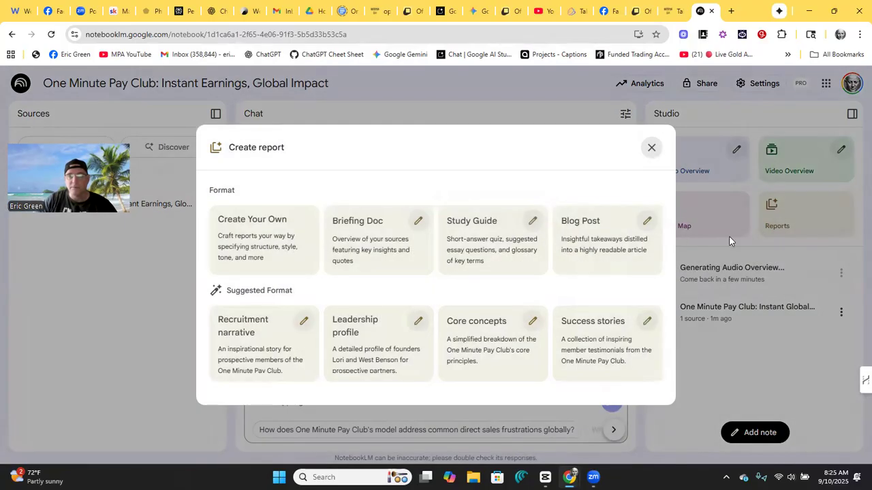
left_click(654, 227)
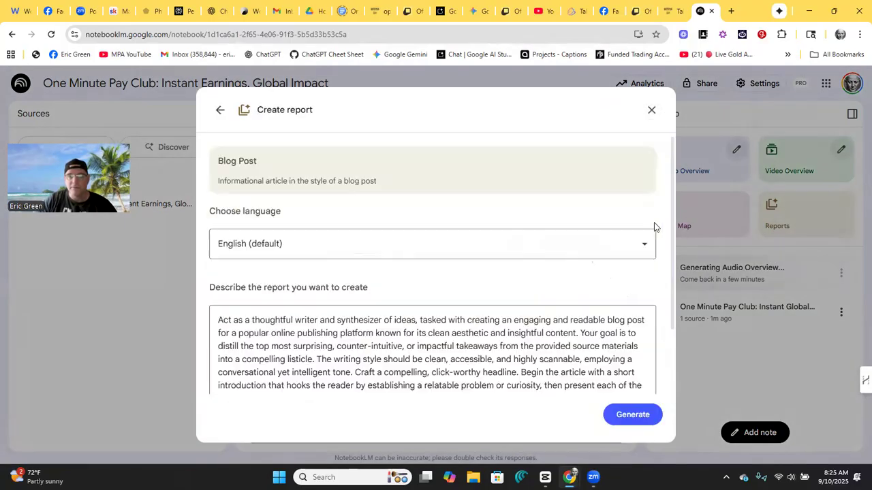
scroll(545, 158, "down", 1)
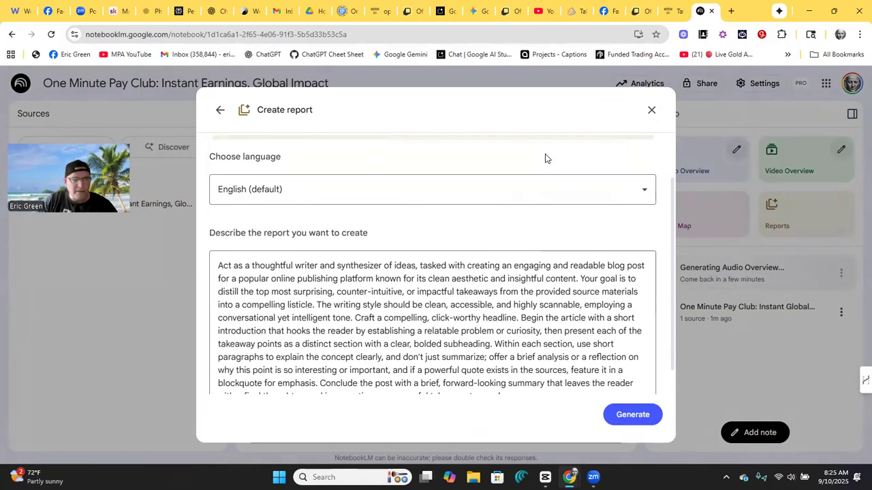
scroll(504, 221, "down", 1)
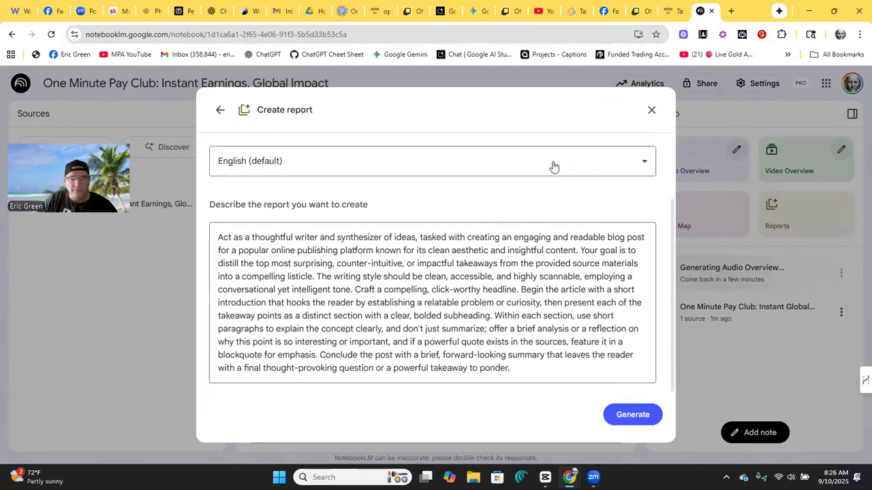
left_click(647, 113)
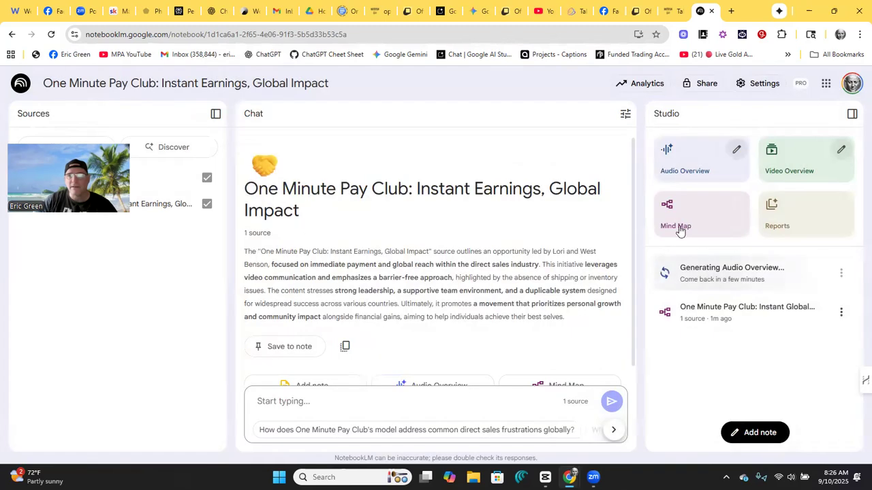
- Generate a Blog Post report from the source using the default settings
left_click(797, 222)
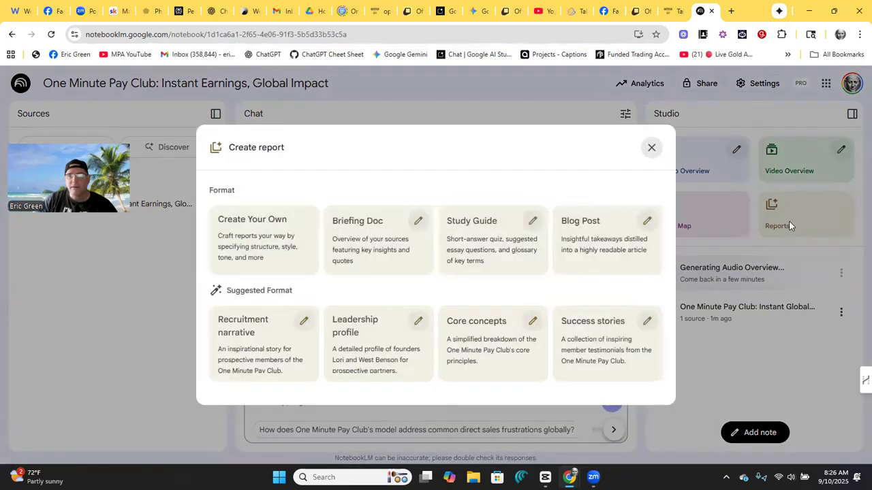
left_click(602, 231)
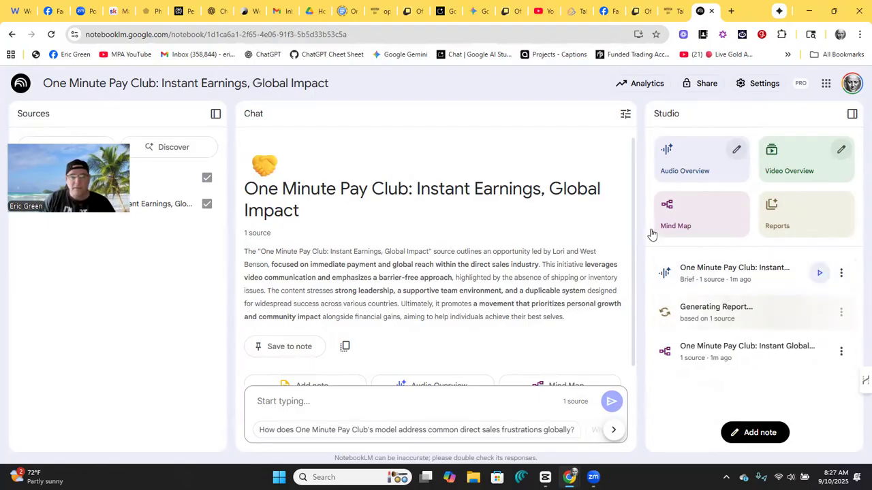
- Listen to part of the finished Brief Audio Overview, adjusting the system volume, and pause the playback
left_click(732, 280)
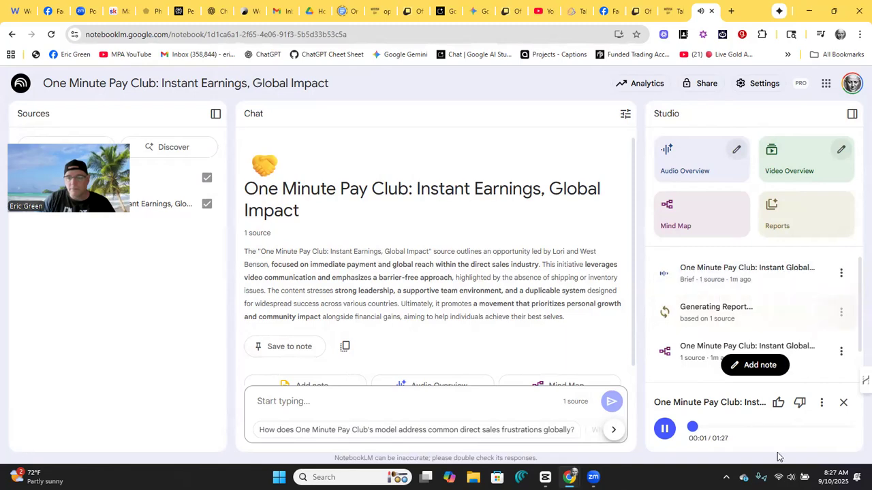
left_click(792, 476)
left_click(798, 414)
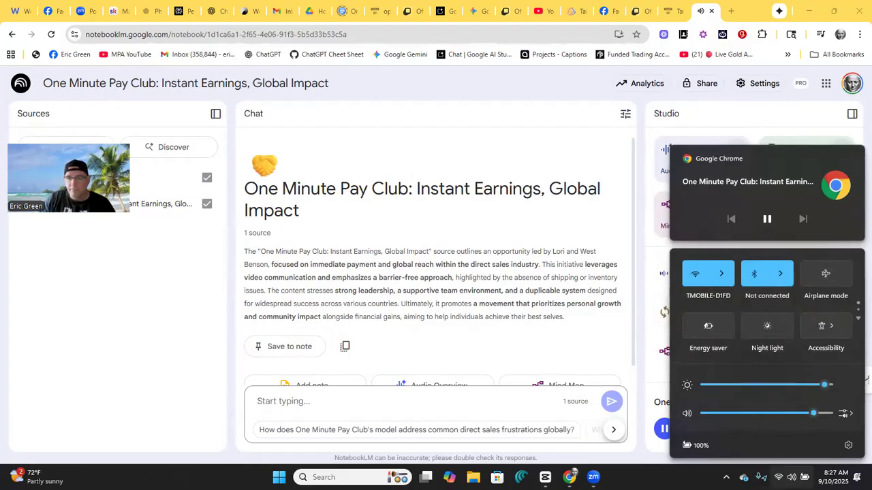
left_click(698, 473)
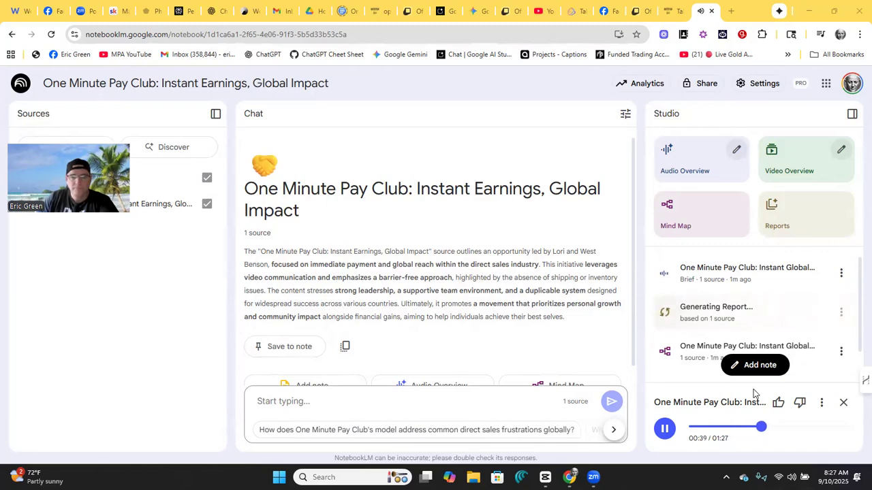
left_click(666, 429)
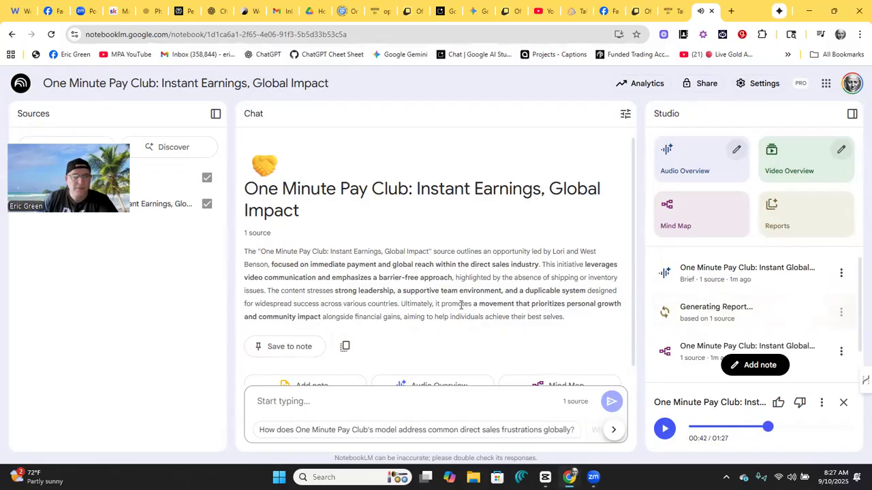